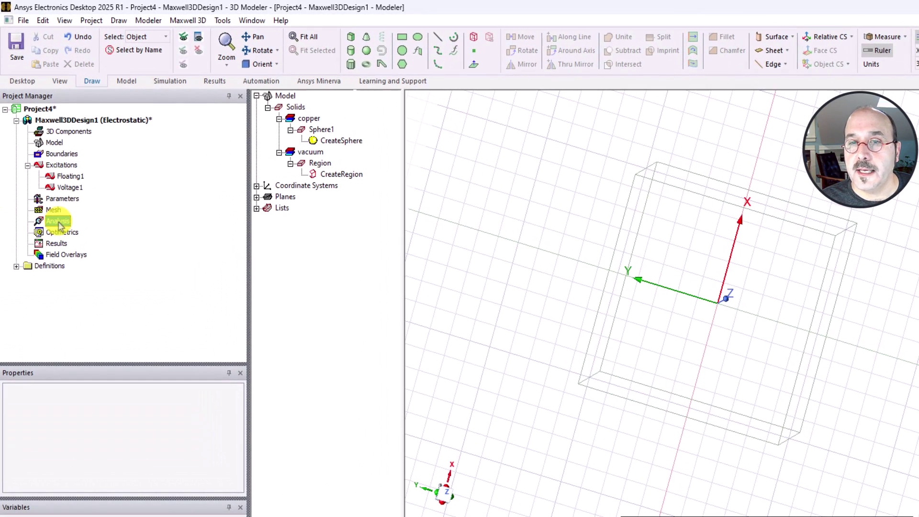
- Add solution setup Setup1 under Analysis with Maximum Number of Passes 25 and Percent Error 0.1
right_click(61, 225)
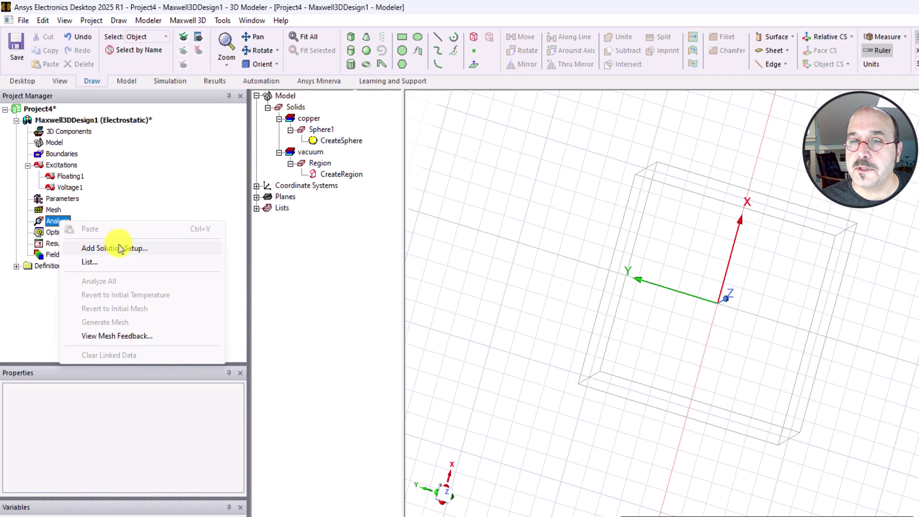
left_click(152, 248)
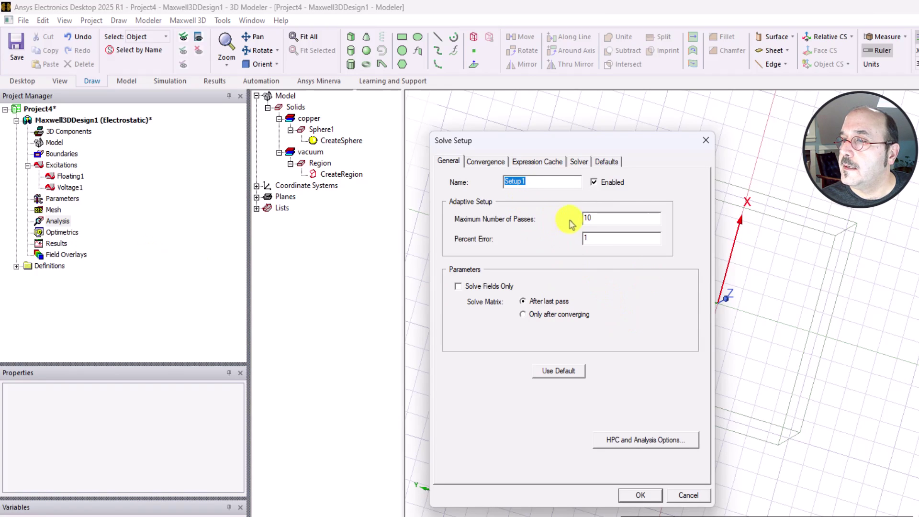
double_click(589, 218)
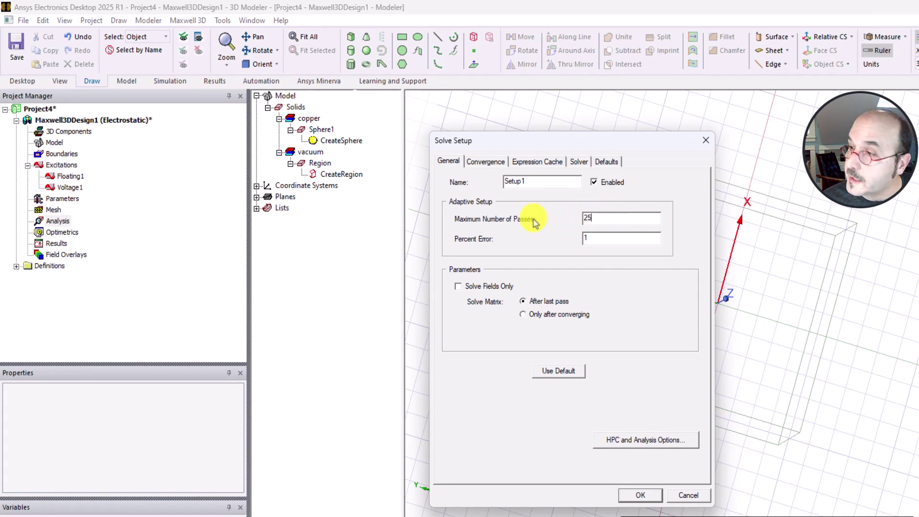
double_click(589, 238)
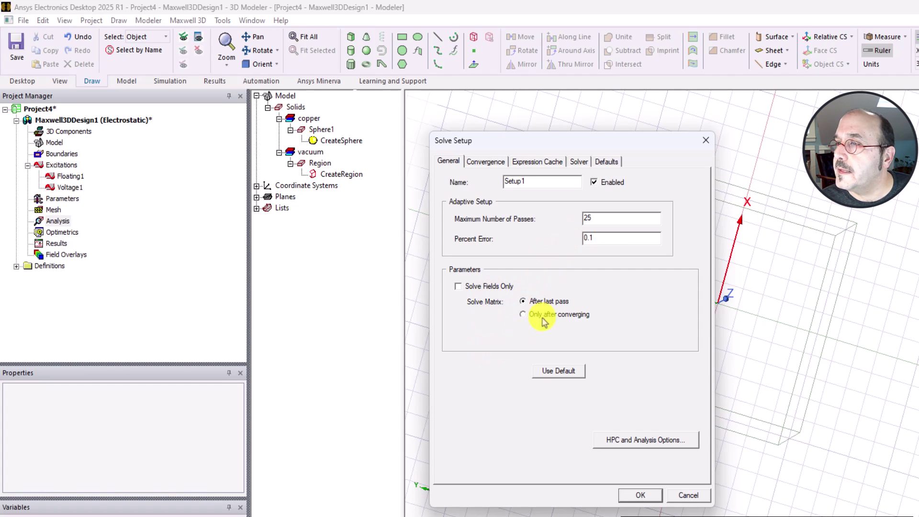
left_click(641, 495)
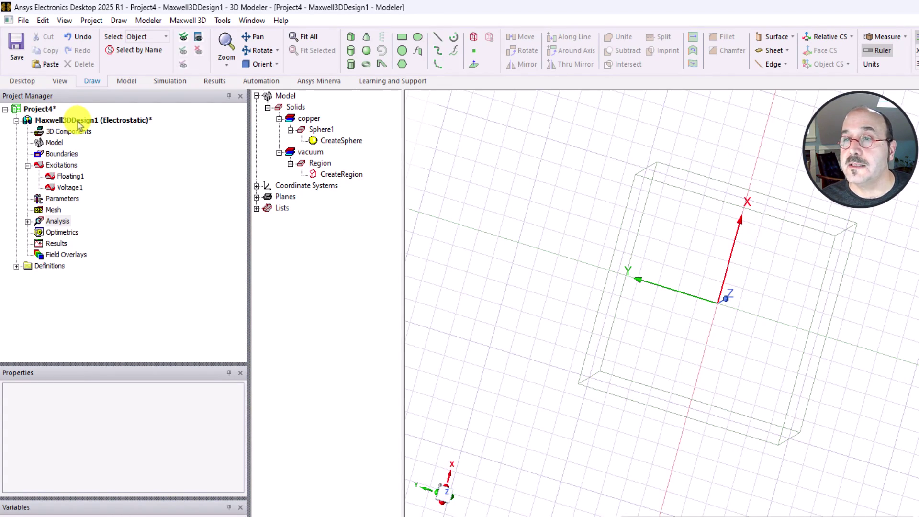
- Save Project4 and expand the Analysis node so Setup1 is listed
left_click(16, 54)
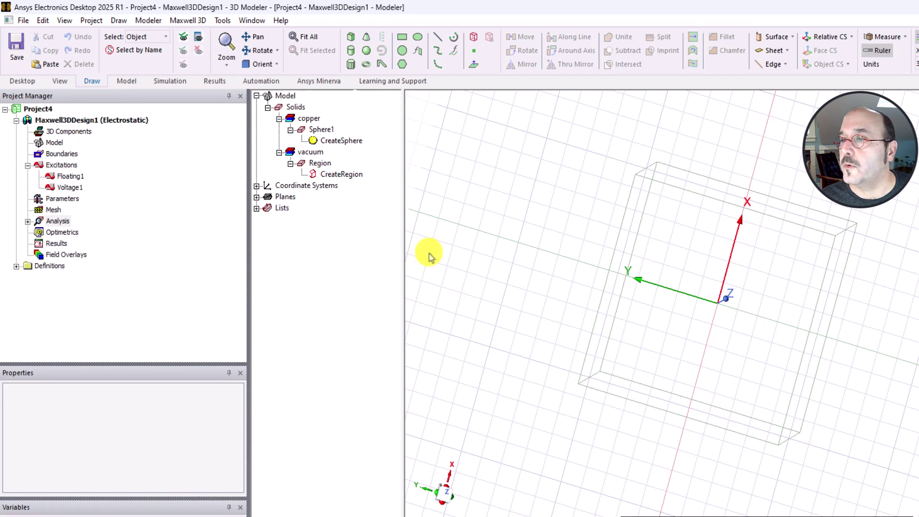
left_click(27, 222)
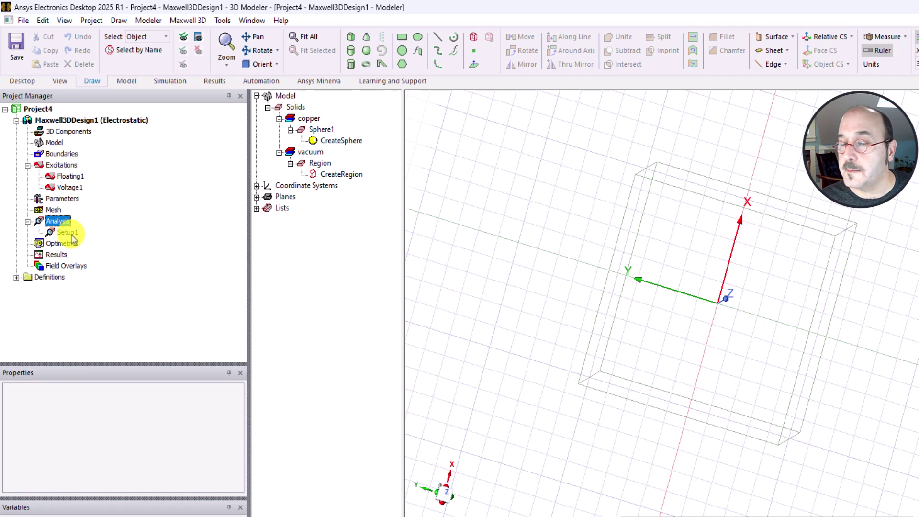
- Validate the design from the Simulation tab and close the all-passed Validation Check results
left_click(169, 81)
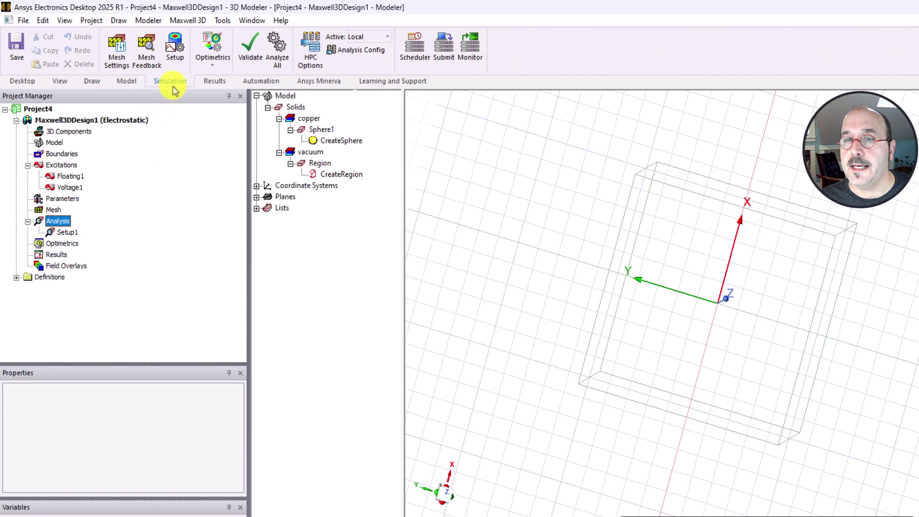
left_click(251, 63)
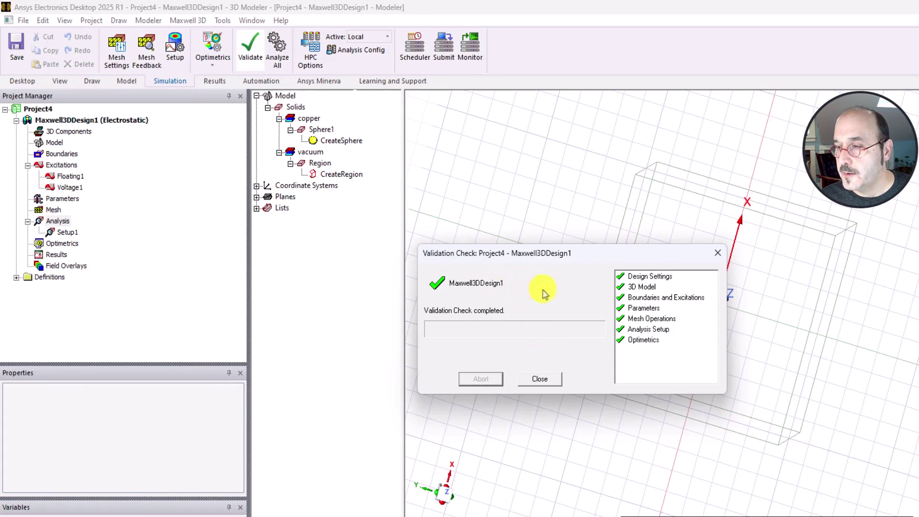
left_click(541, 379)
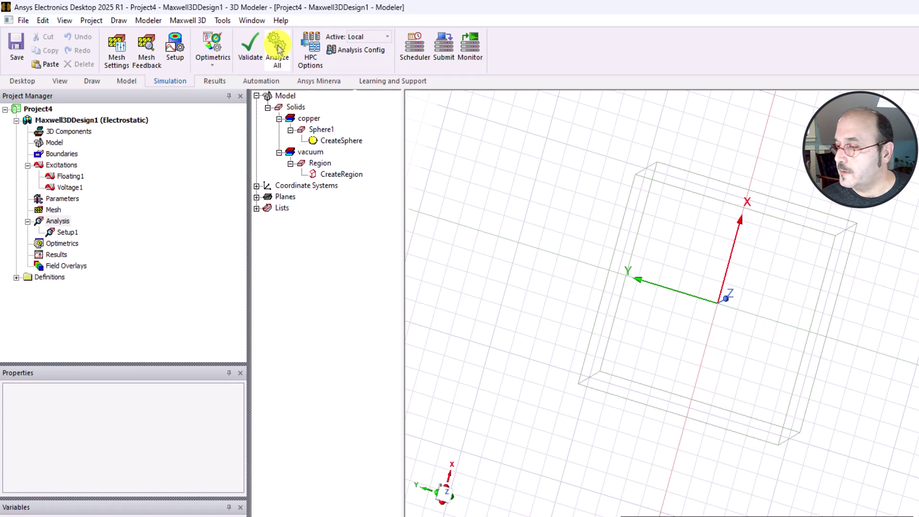
- Run Analyze All, then expand Global, Project4 and Maxwell3DDesign1 messages to read the normal-completion message
left_click(278, 48)
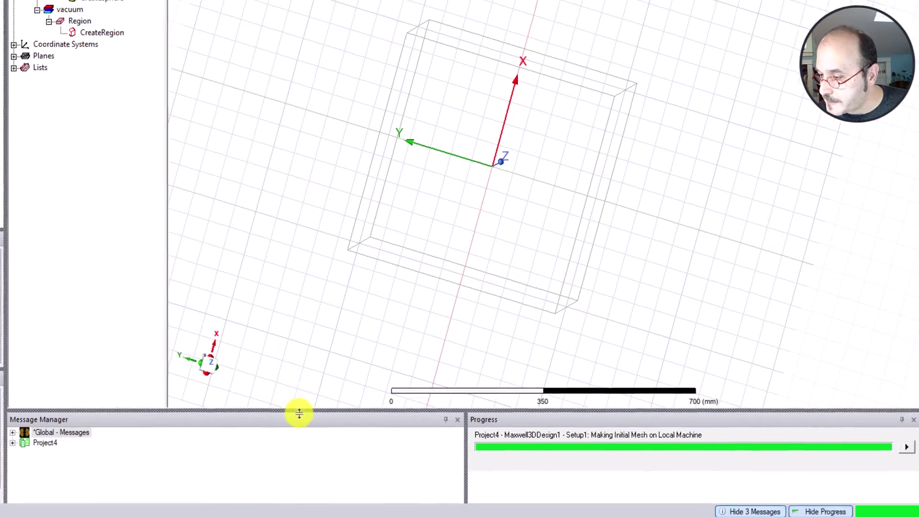
left_click_drag(296, 412, 281, 365)
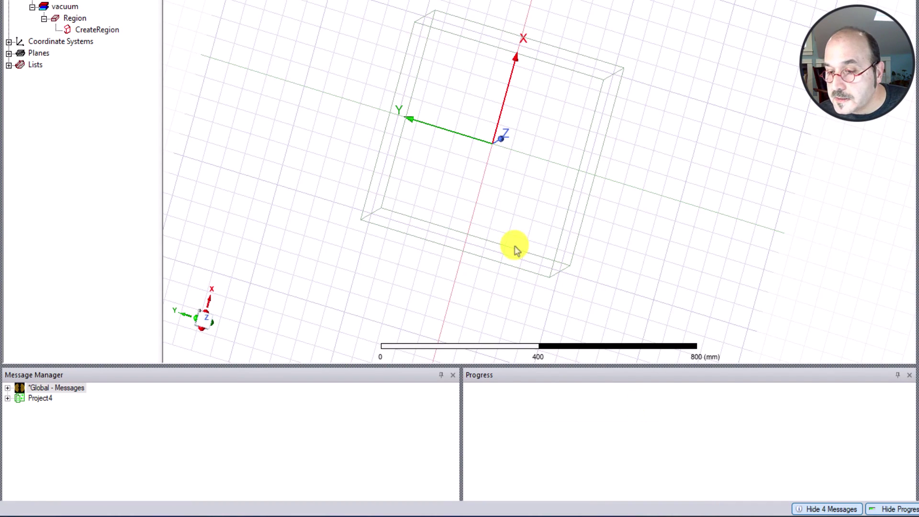
left_click(9, 389)
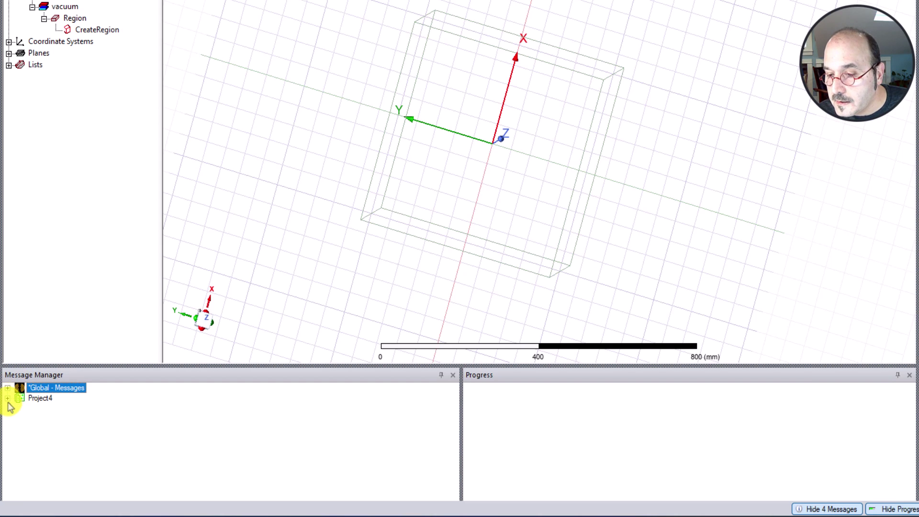
left_click(7, 389)
left_click(8, 409)
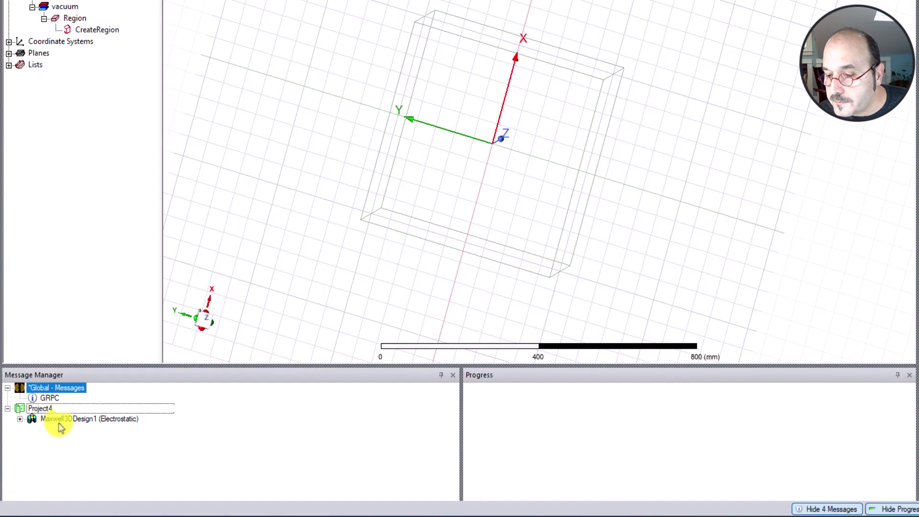
left_click(19, 420)
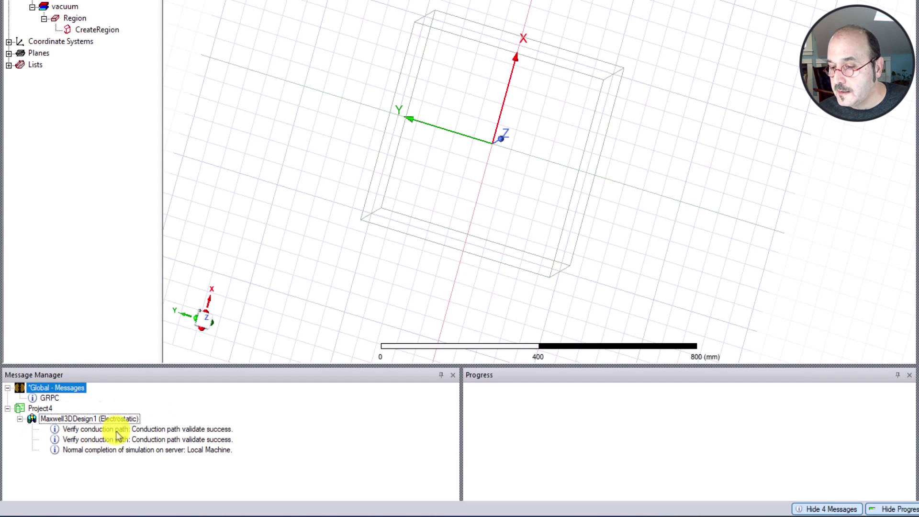
left_click(90, 452)
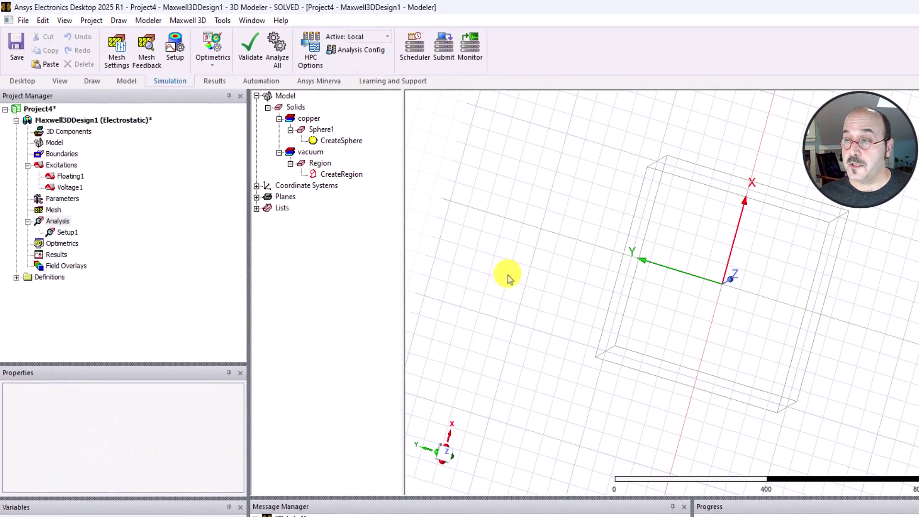
- Orbit and zoom around the solved model, briefly selecting and deselecting the Region box
left_click_drag(264, 131, 278, 142, "alt")
left_click_drag(518, 284, 507, 314, "alt")
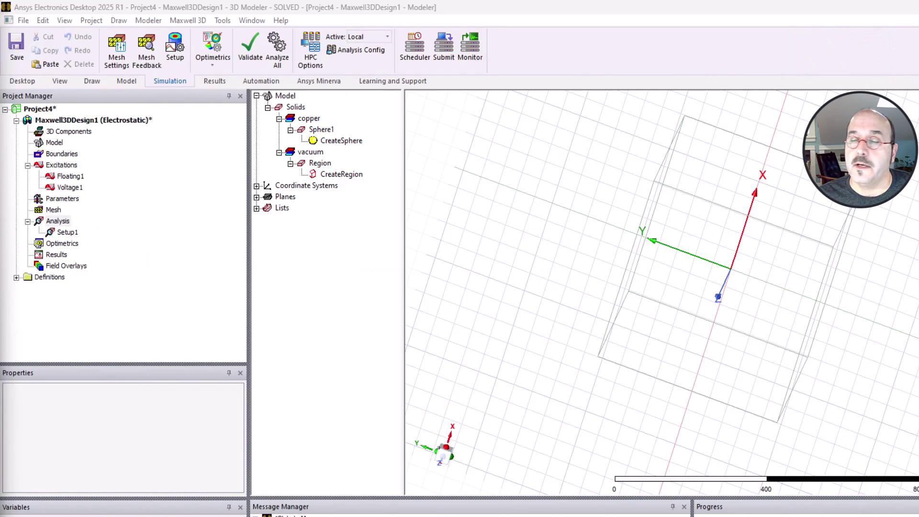
left_click(728, 312)
scroll(735, 289, "up", 3)
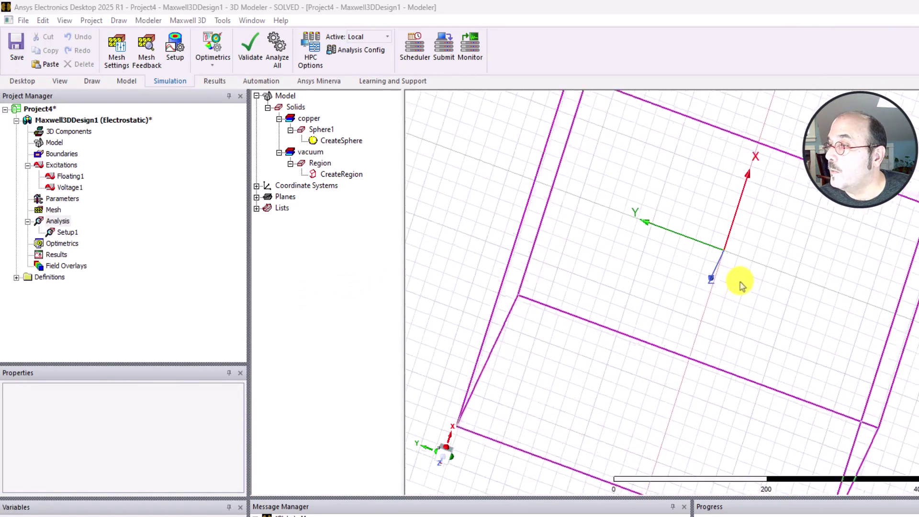
scroll(739, 287, "down", 2)
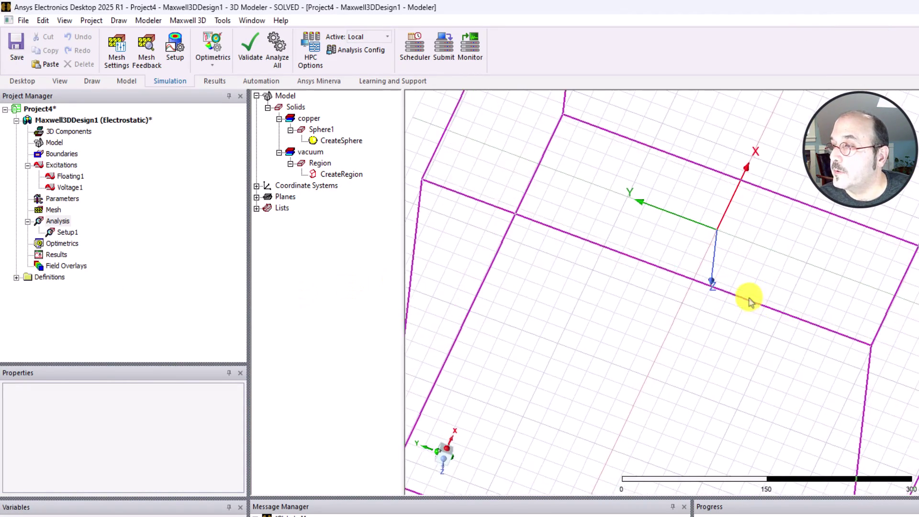
scroll(742, 300, "down", 5)
left_click(890, 307)
left_click_drag(876, 302, 722, 252, "alt")
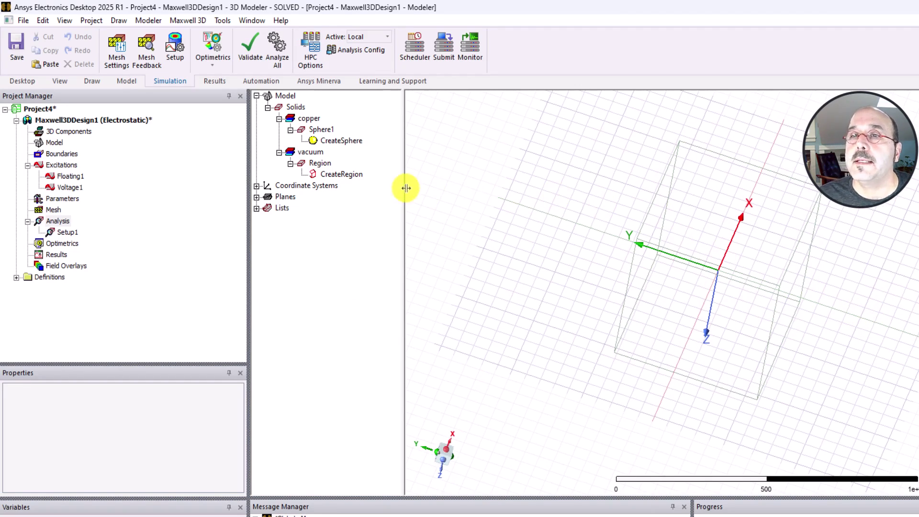
- Start Draw Point and orient the view with Z up to pick the point at (100, 0, 0) mm
left_click(128, 86)
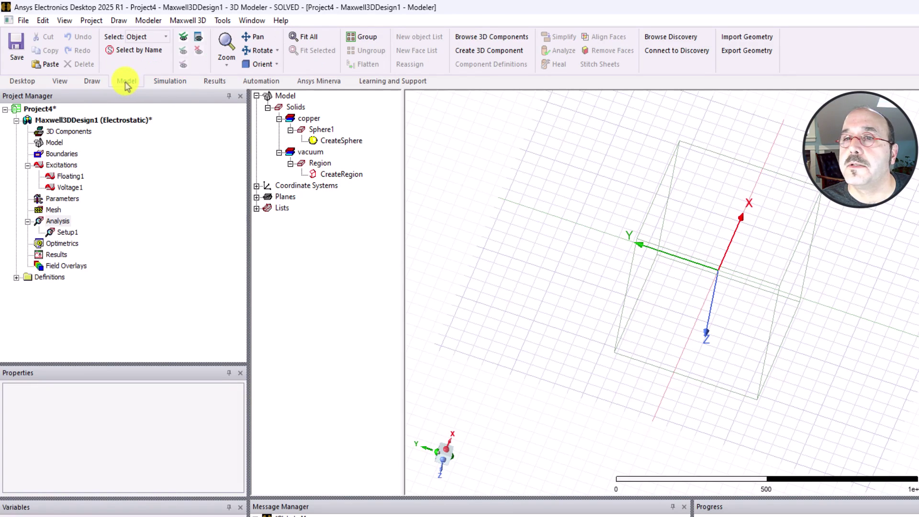
left_click(89, 82)
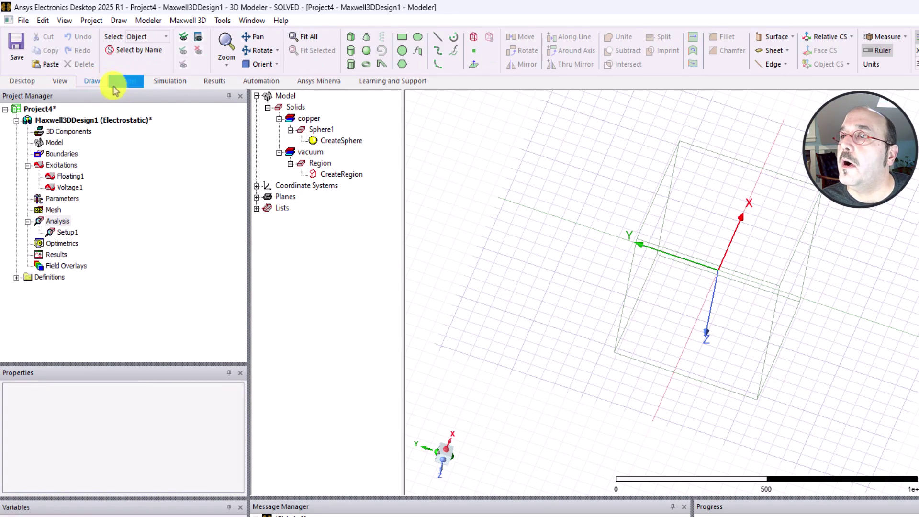
left_click(474, 53)
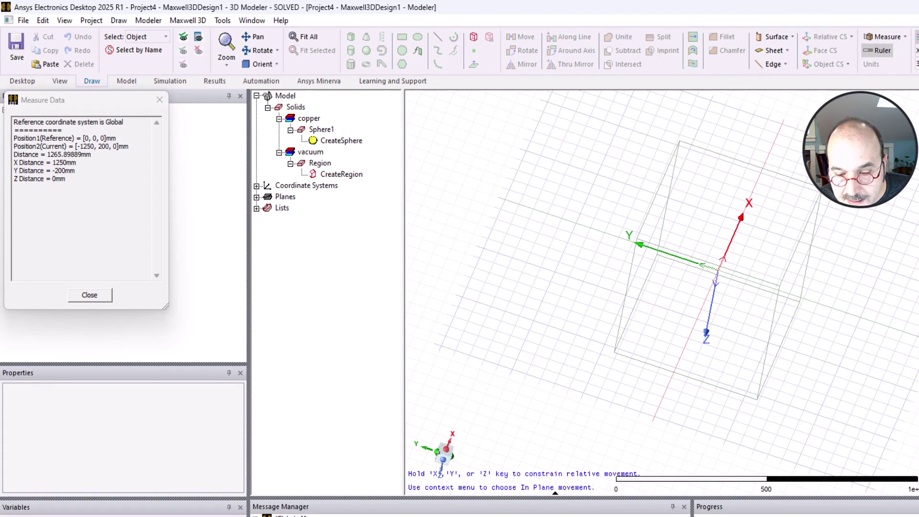
scroll(708, 276, "up", 3)
scroll(706, 276, "up", 3)
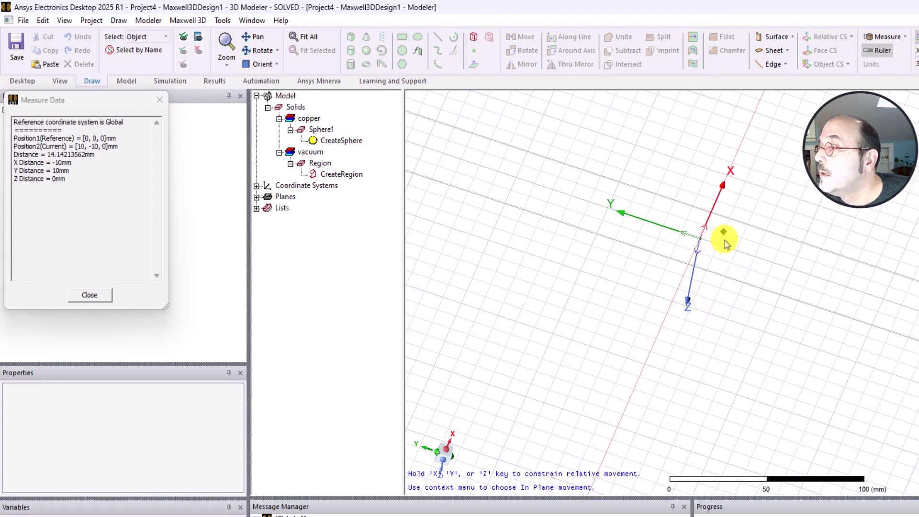
left_click_drag(683, 254, 656, 246, "alt")
scroll(660, 297, "down", 3)
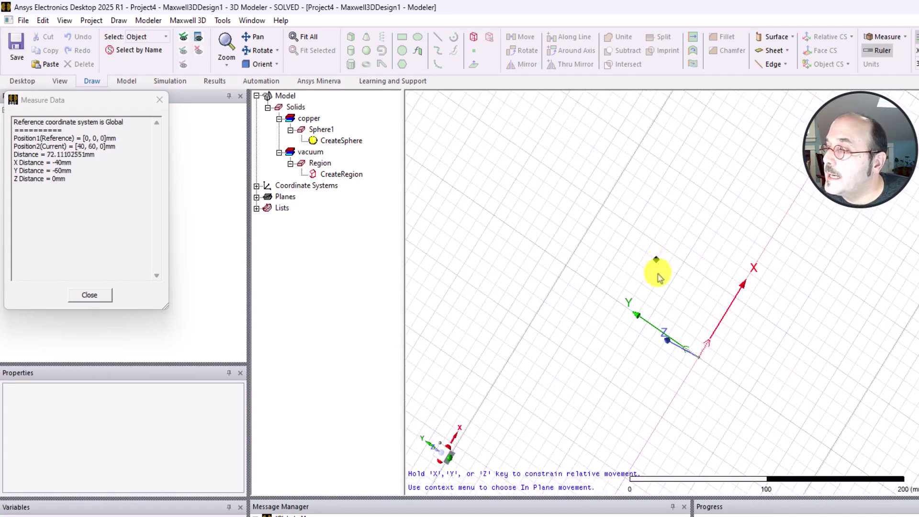
left_click_drag(632, 373, 620, 347, "alt")
scroll(636, 318, "up", 3)
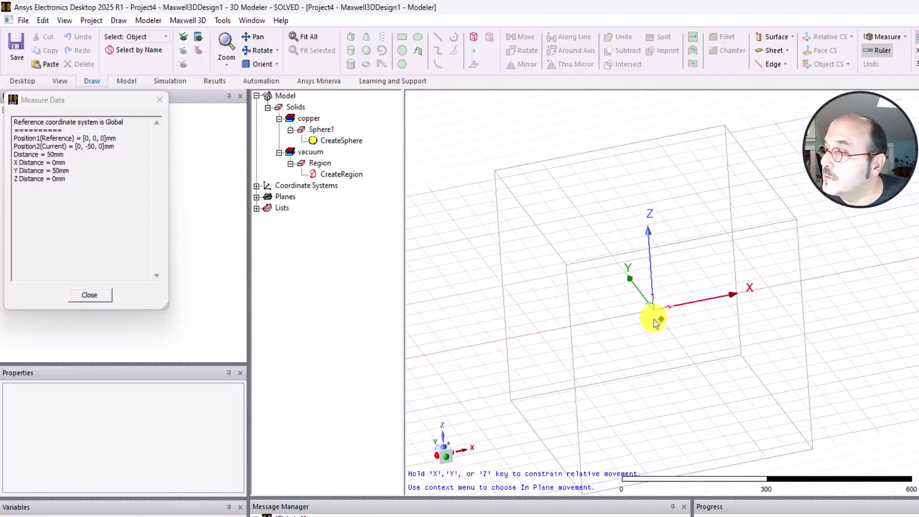
scroll(651, 318, "down", 2)
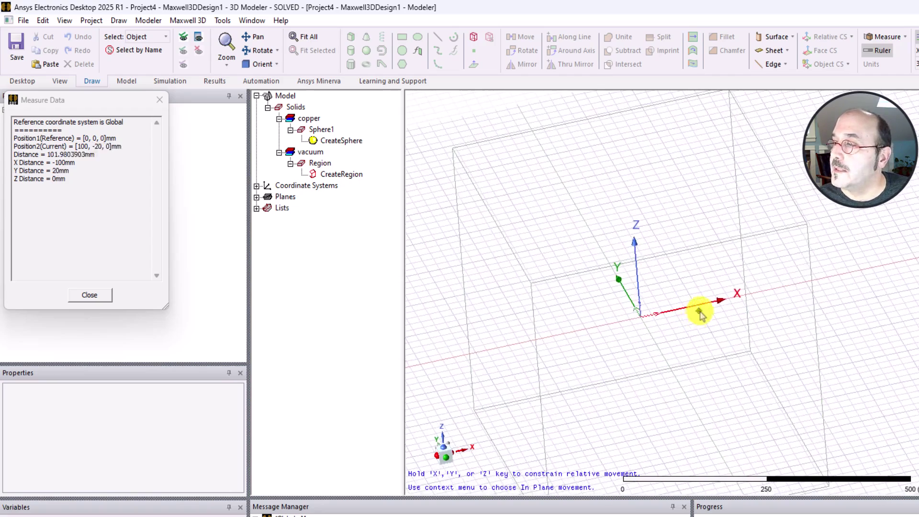
scroll(700, 314, "up", 5)
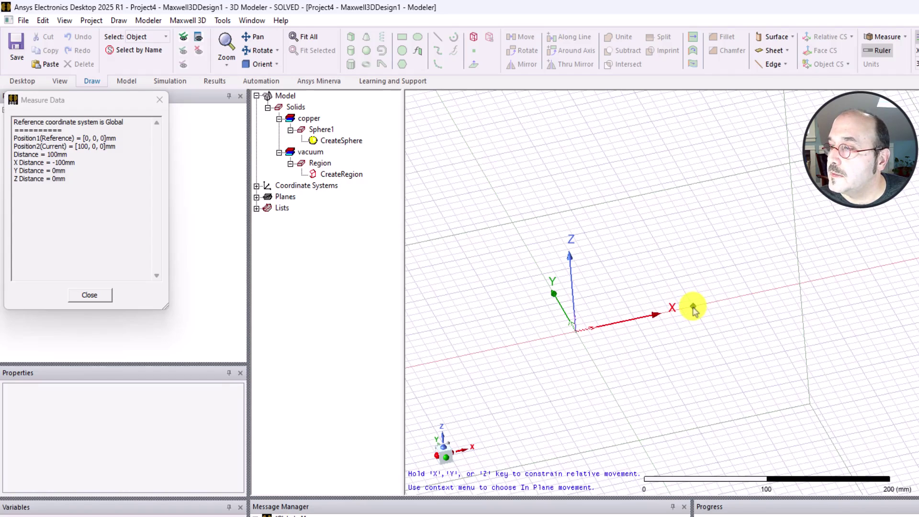
- Expand Points, select Point1, and verify its Position reads 100, 0, 0 mm in Properties
key("Escape")
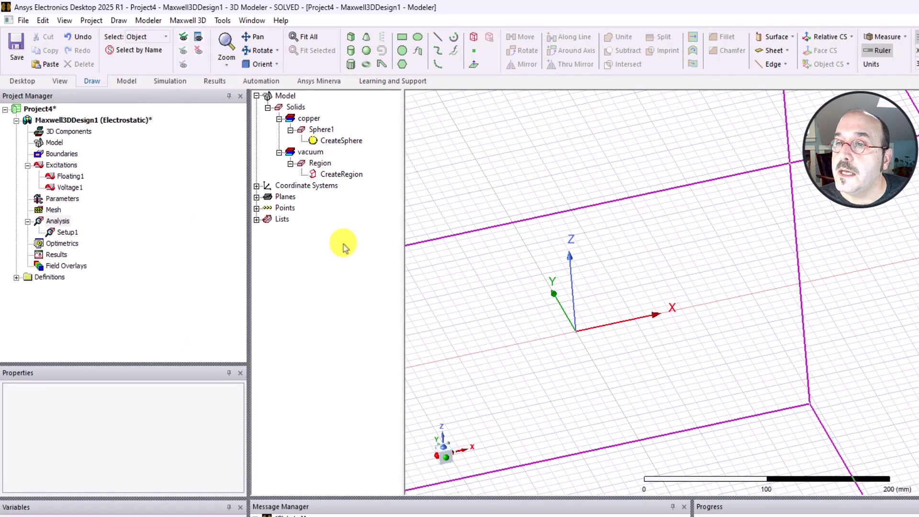
left_click(257, 208)
left_click(295, 219)
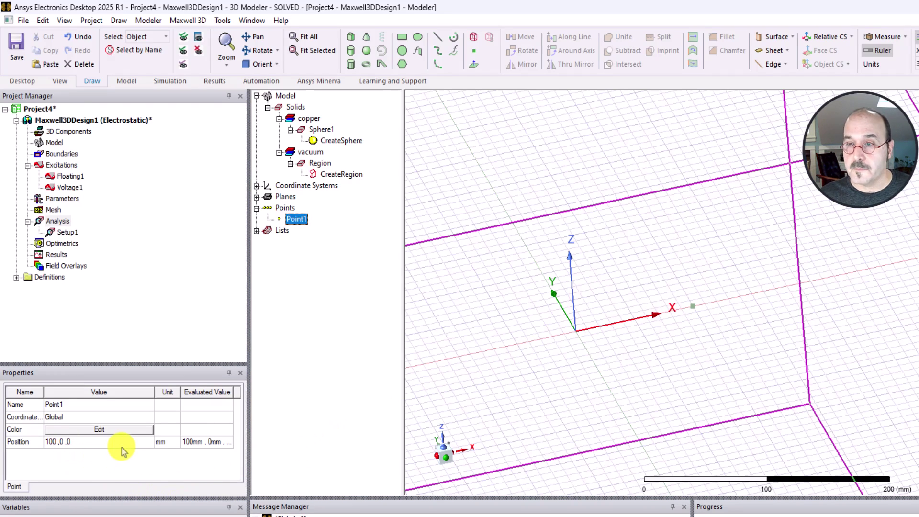
left_click(64, 442)
left_click(88, 444)
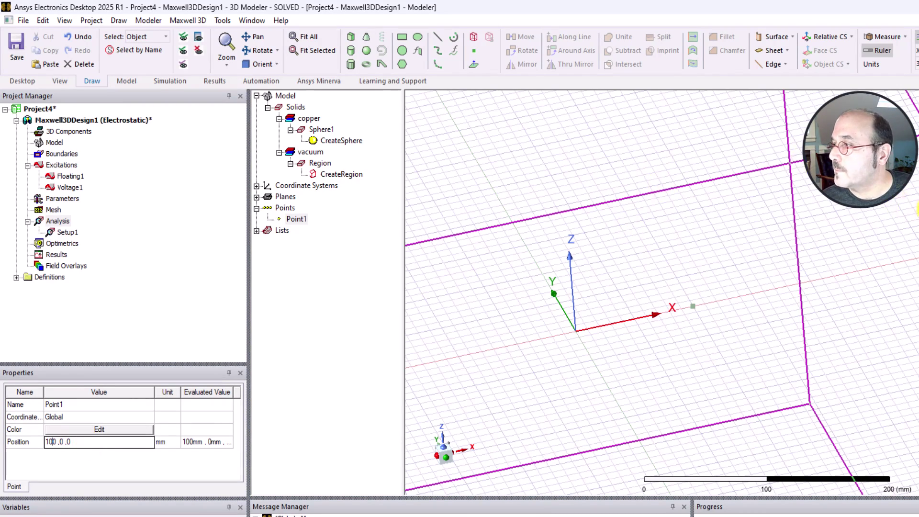
left_click(296, 287)
left_click(295, 220)
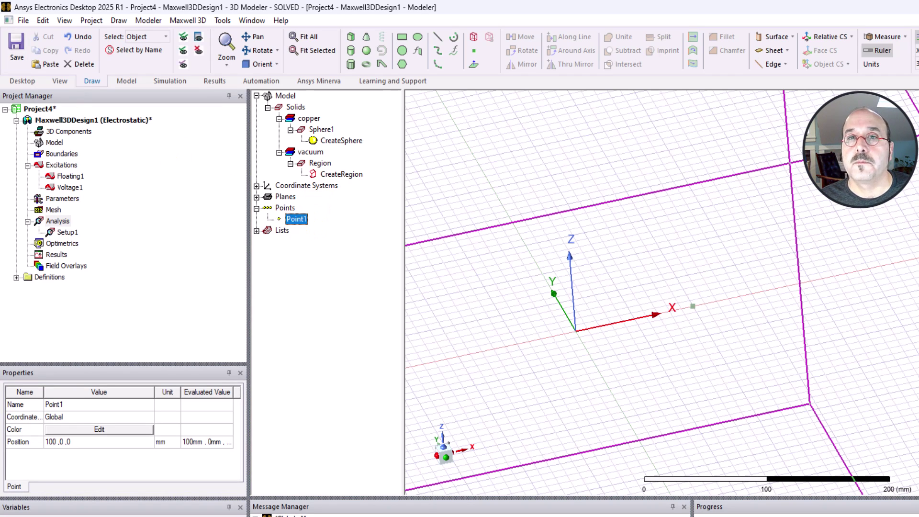
- Save the project and show the Results tab's Fields Report list with 2D, Data Table and 3D
left_click(16, 47)
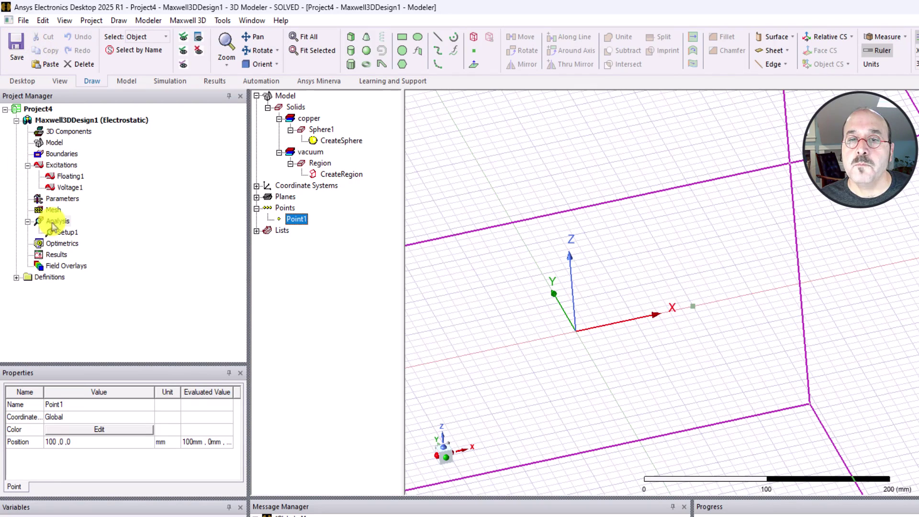
left_click(56, 255)
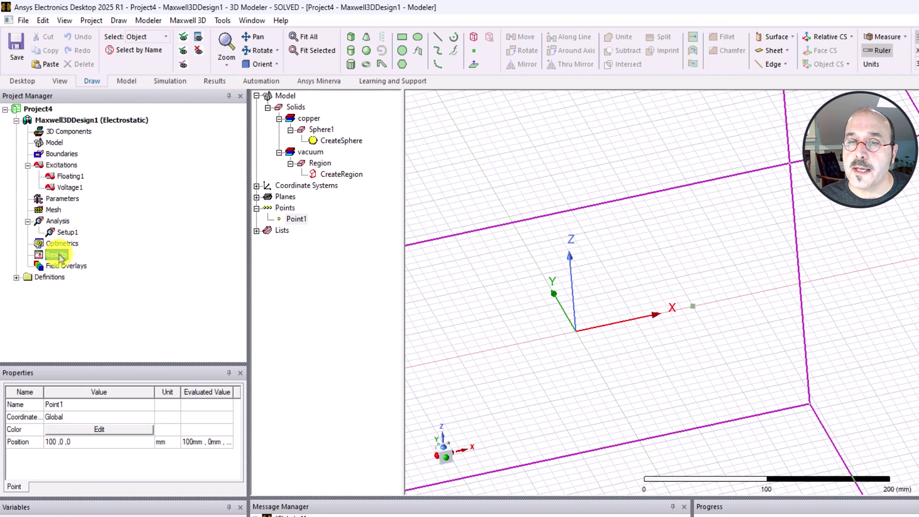
left_click(213, 82)
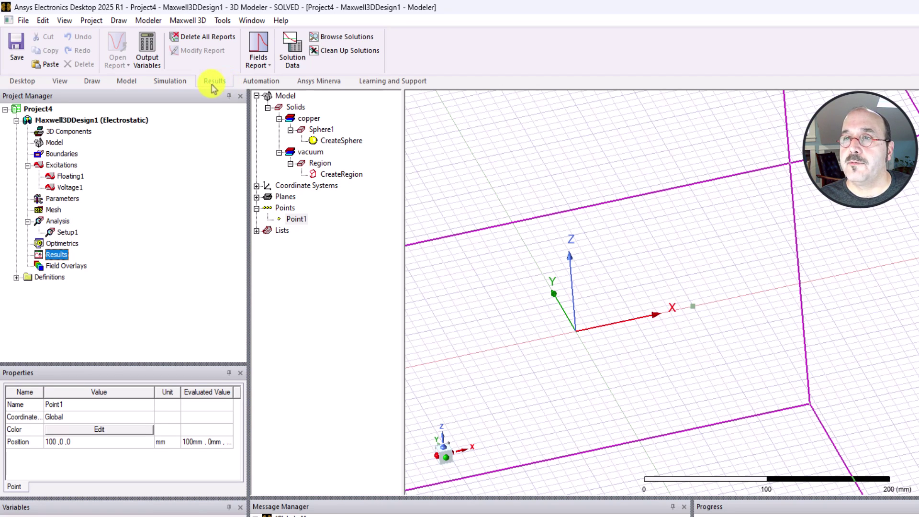
left_click(270, 67)
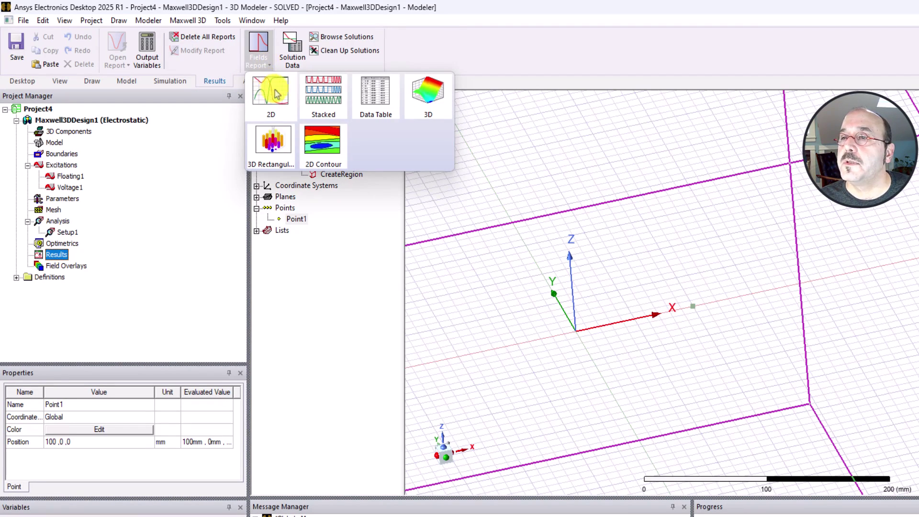
- Choose a Data Table fields report, keeping Setup1 : LastAdaptive as its solution
left_click(369, 91)
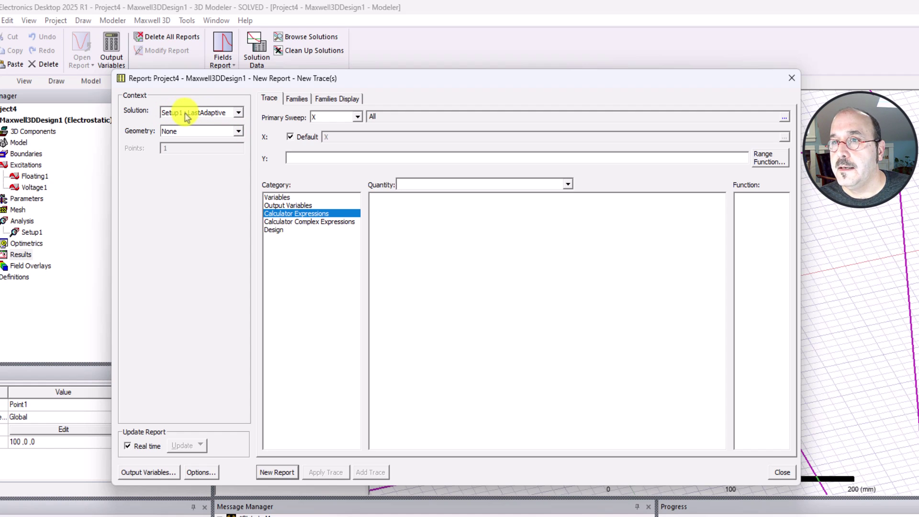
left_click(196, 115)
left_click(195, 115)
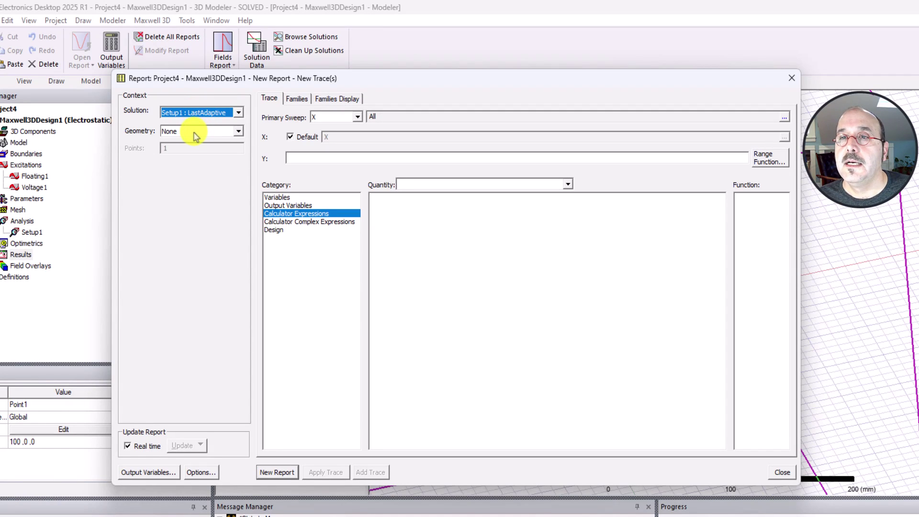
left_click(195, 131)
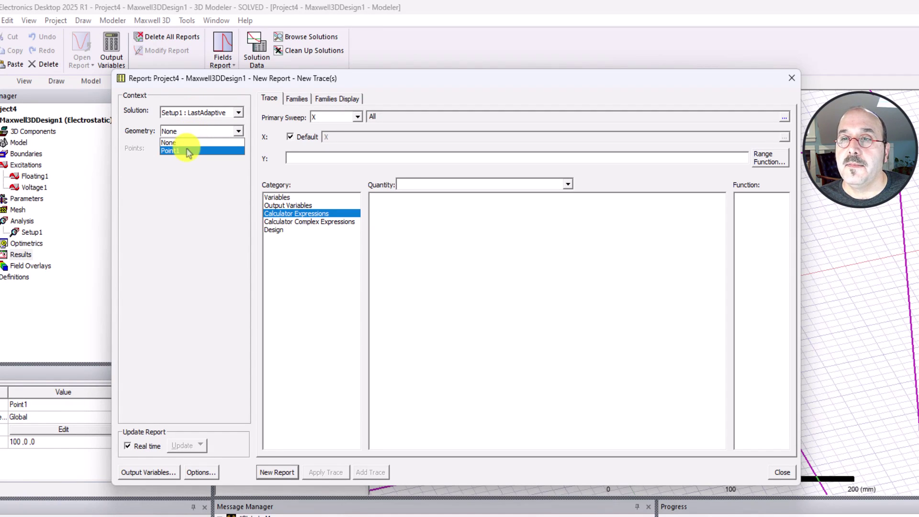
- Set the report geometry to Point1 and pick Mag_E from Calculator Expressions as the quantity
left_click(189, 151)
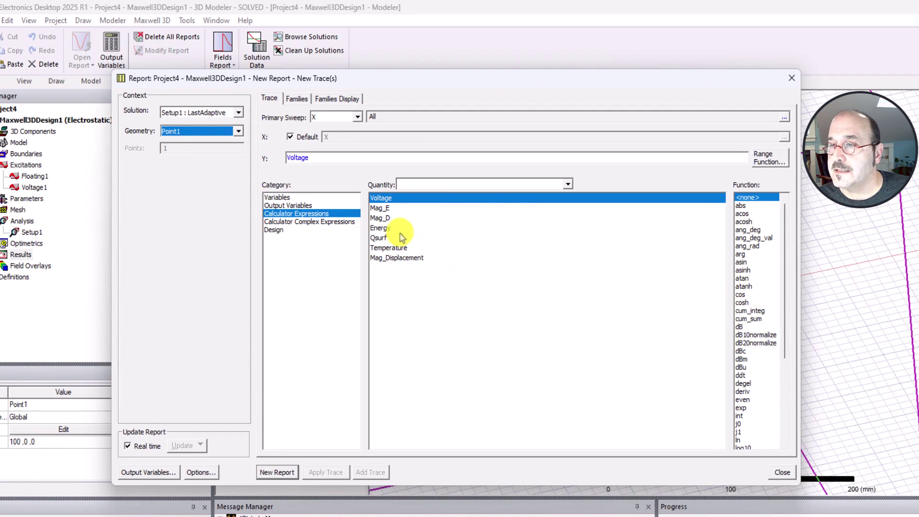
left_click(385, 209)
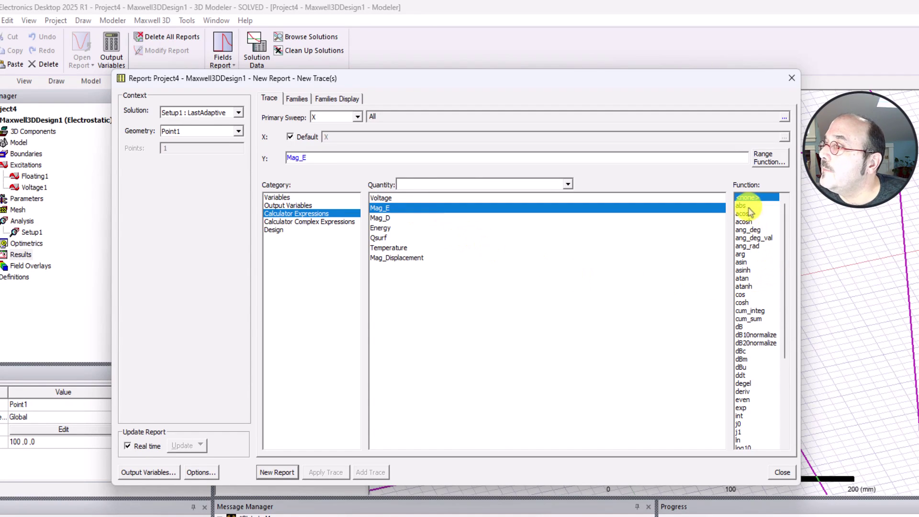
mouse_move(787, 230)
left_mouse_down()
mouse_move(792, 334)
mouse_move(791, 242)
left_mouse_up()
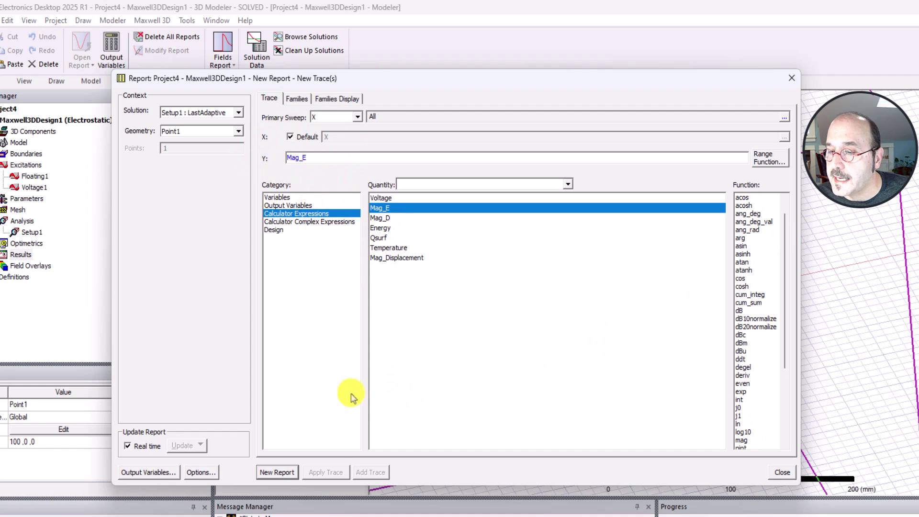
- Generate the Mag_E data table at Point1 and select its 941914752869.35 V_per_meter value
left_click(271, 473)
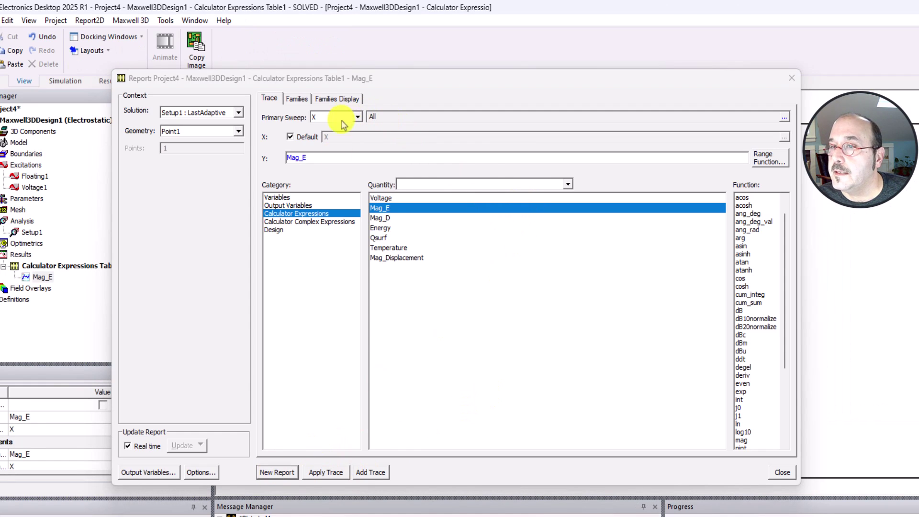
left_click(786, 472)
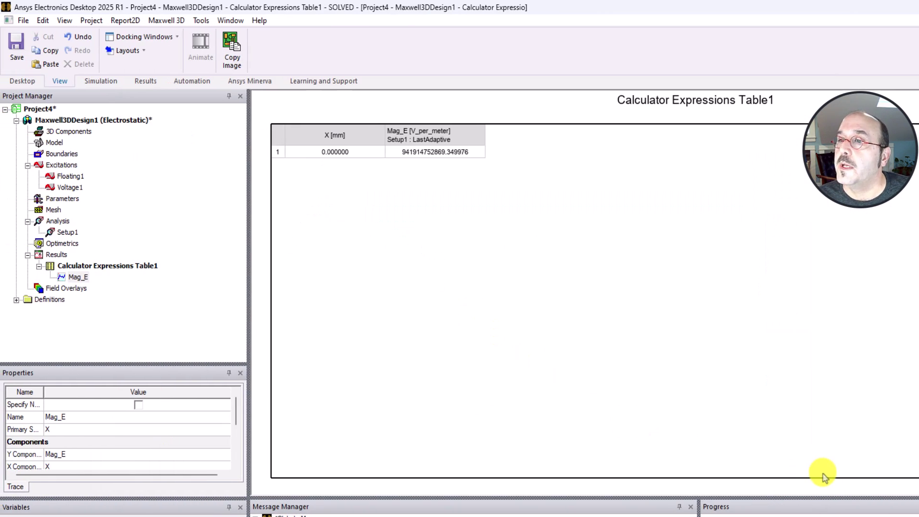
left_click(601, 319)
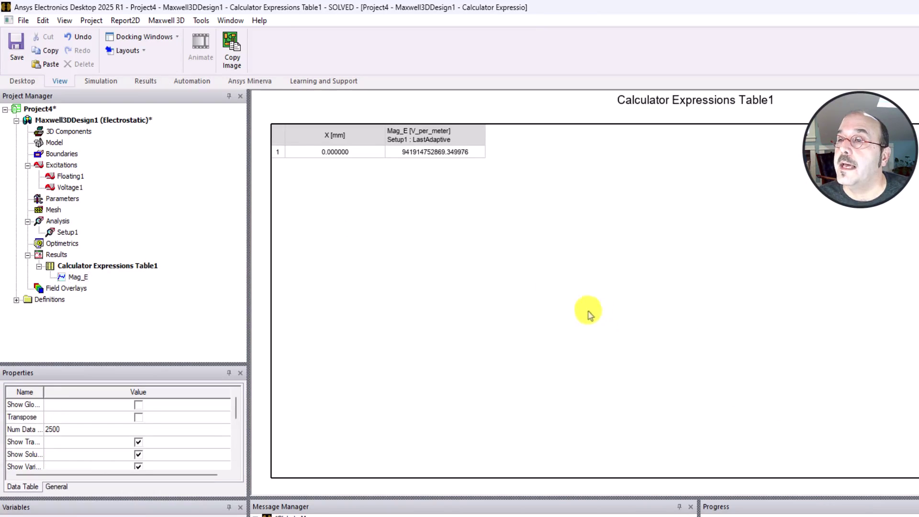
left_click(406, 159)
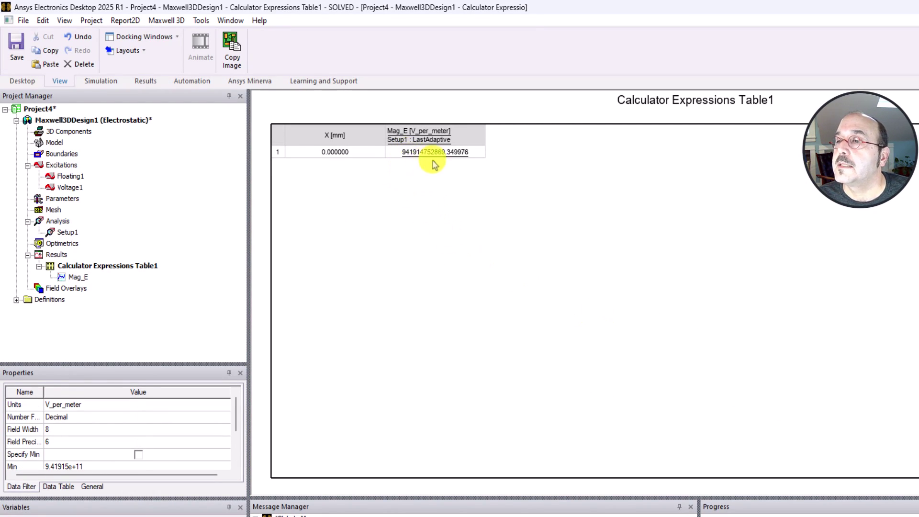